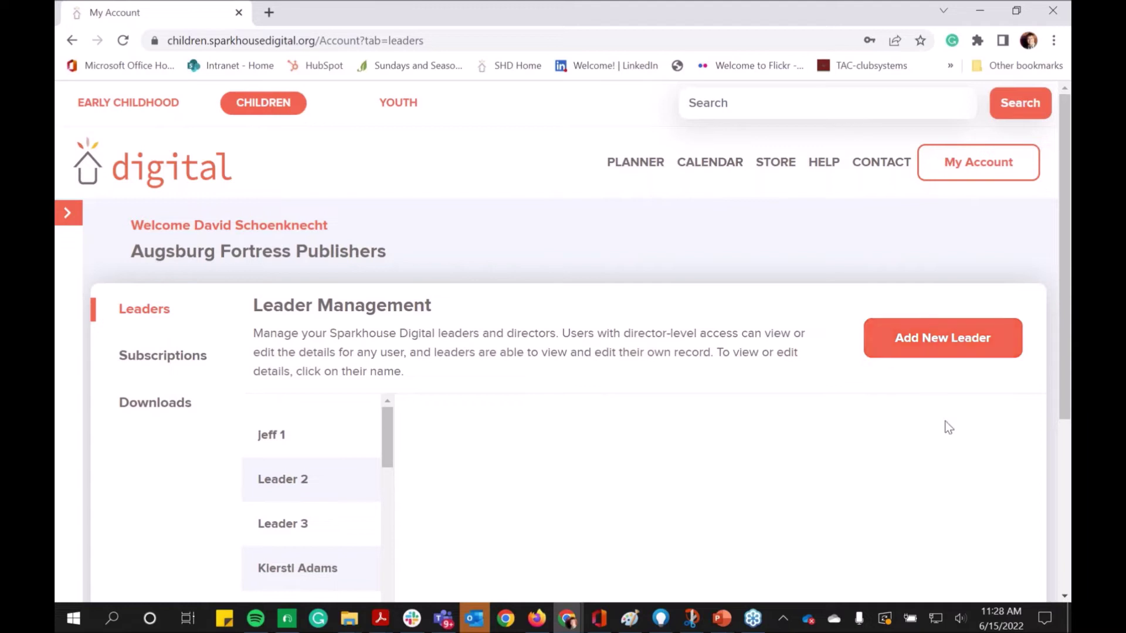
Open a blank form for adding a new leader and review its contact fields and age group access options.
scroll(803, 468, "down", 1)
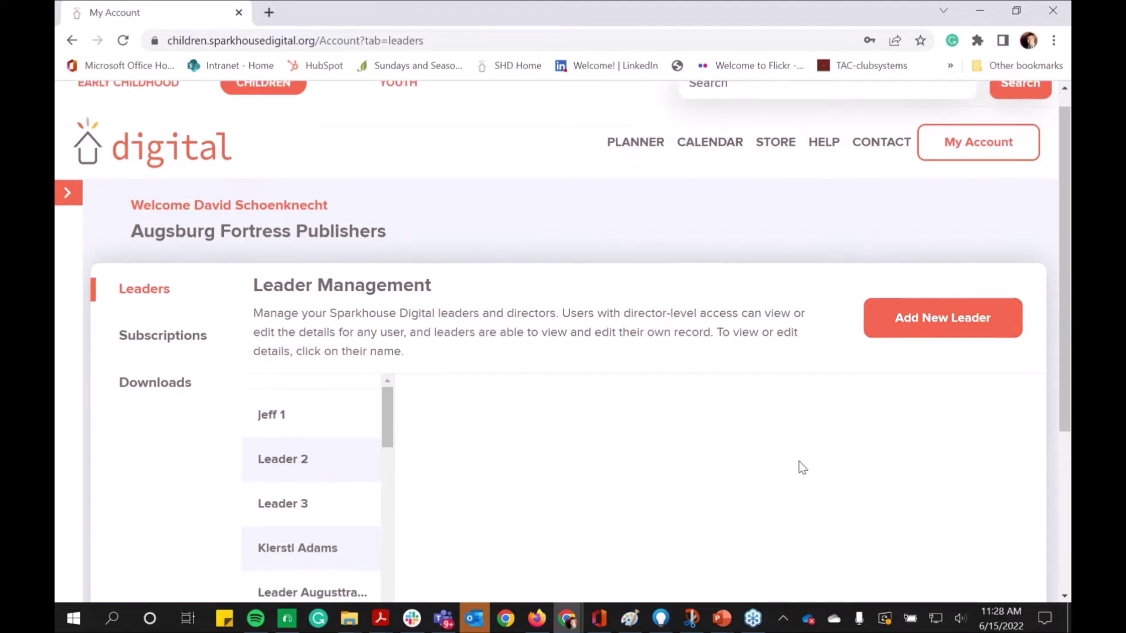
left_click(955, 263)
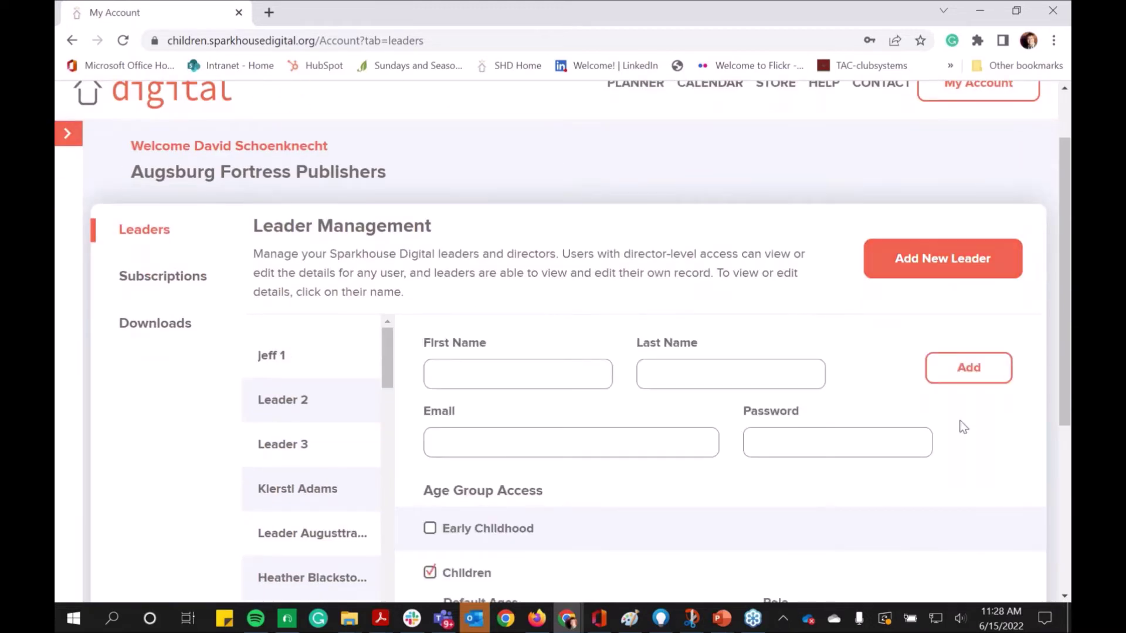
scroll(960, 425, "down", 2)
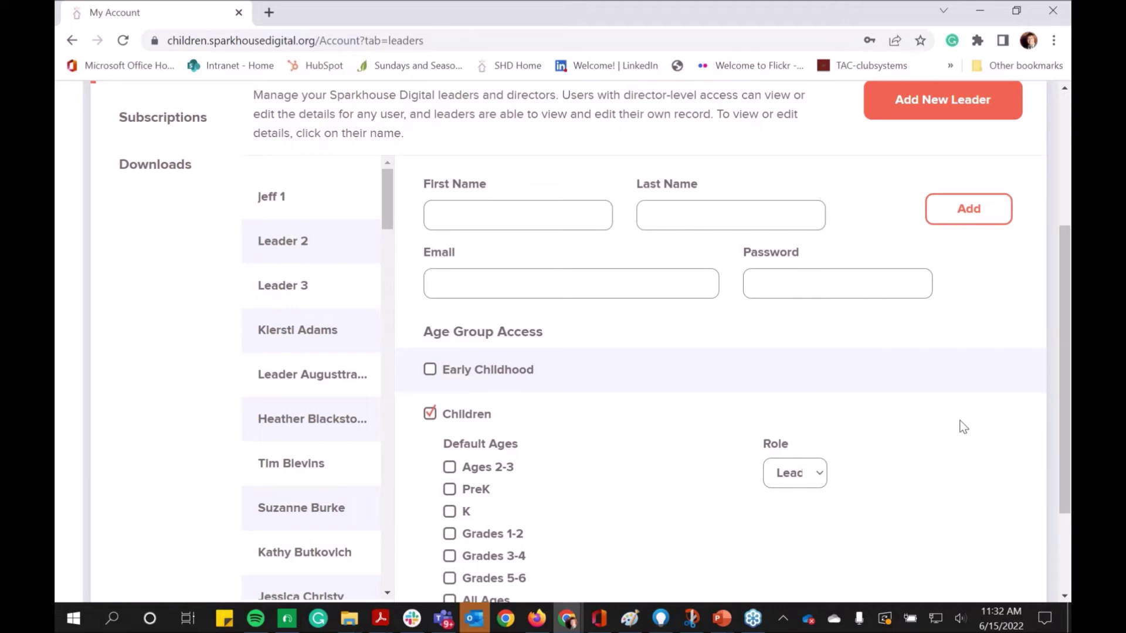
scroll(963, 427, "down", 2)
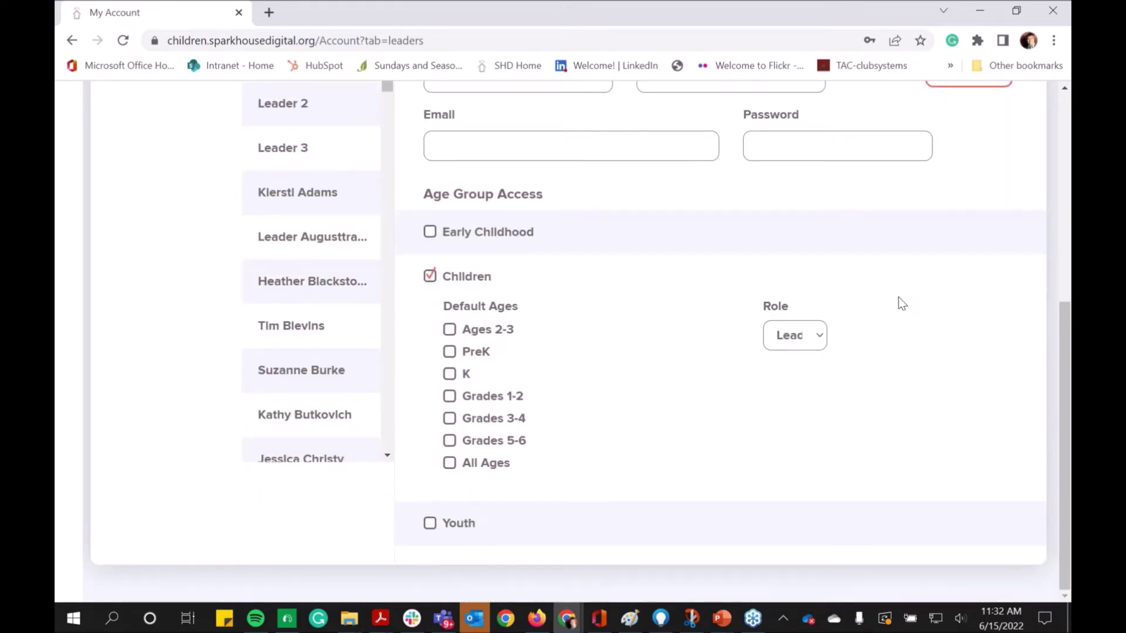
scroll(913, 287, "up", 2)
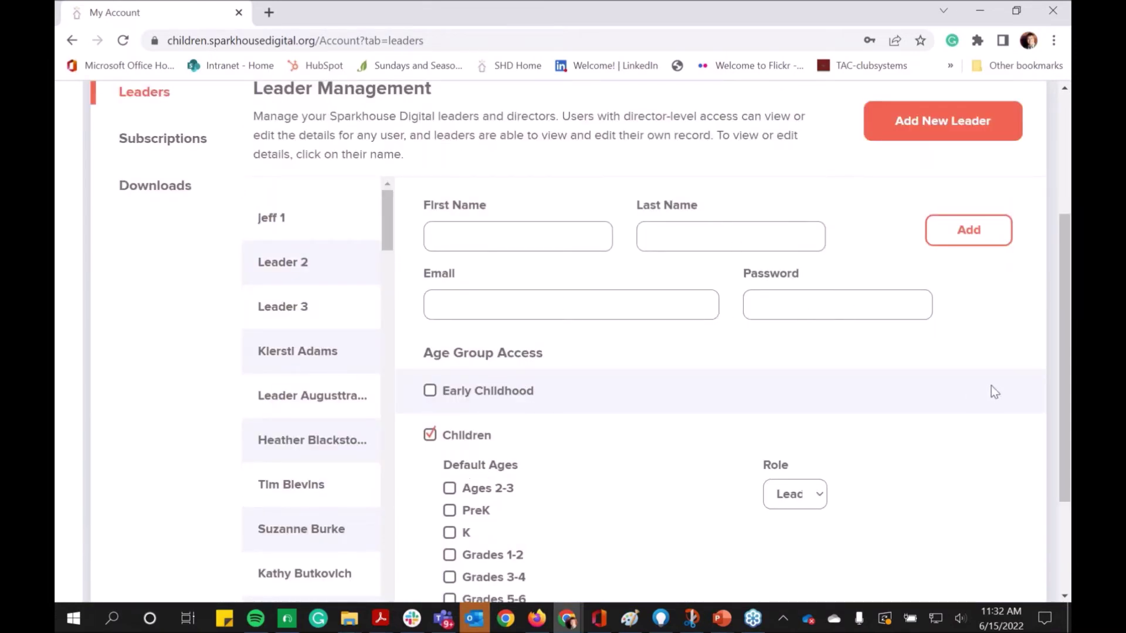
scroll(958, 295, "down", 2)
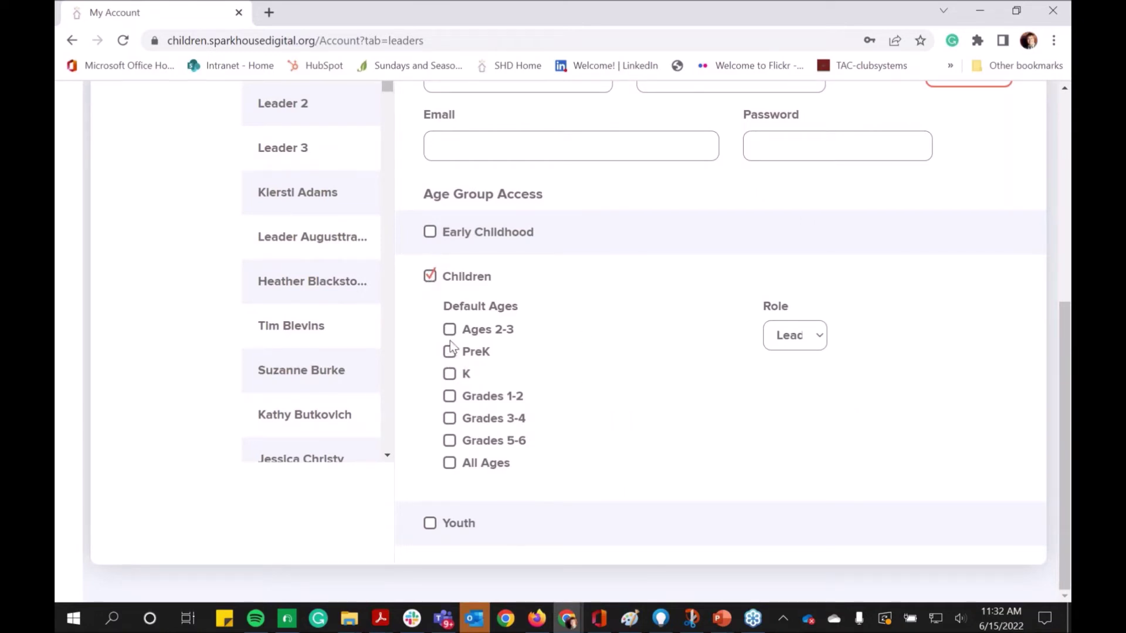
Try the K default age under Children, then limit the new leader's age group access to Early Childhood only.
left_click(450, 373)
left_click(430, 234)
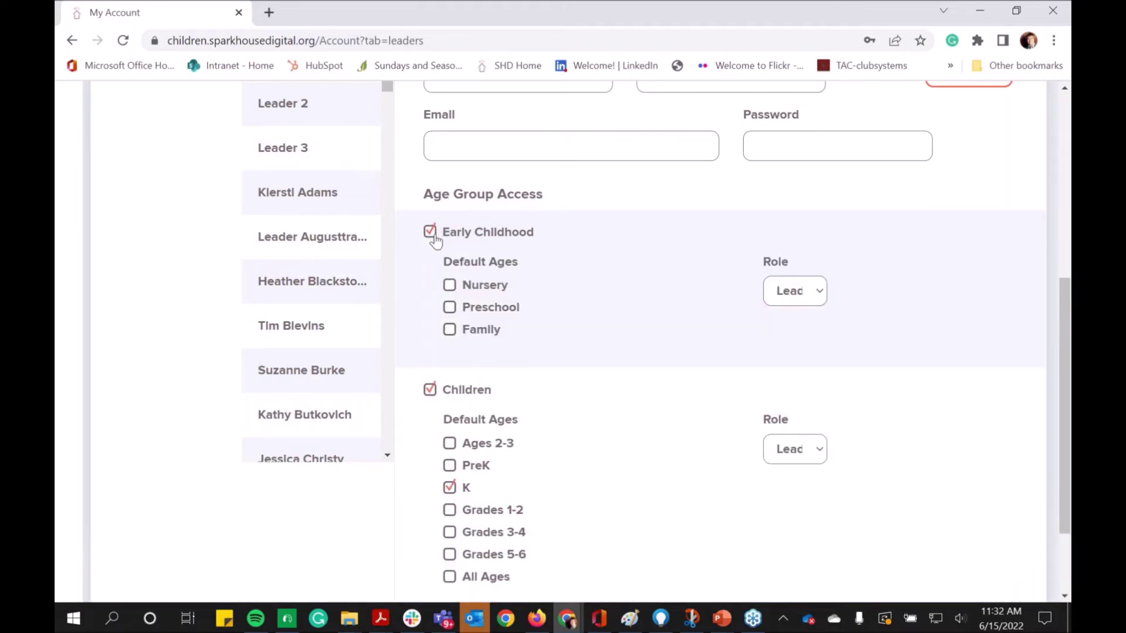
left_click(430, 389)
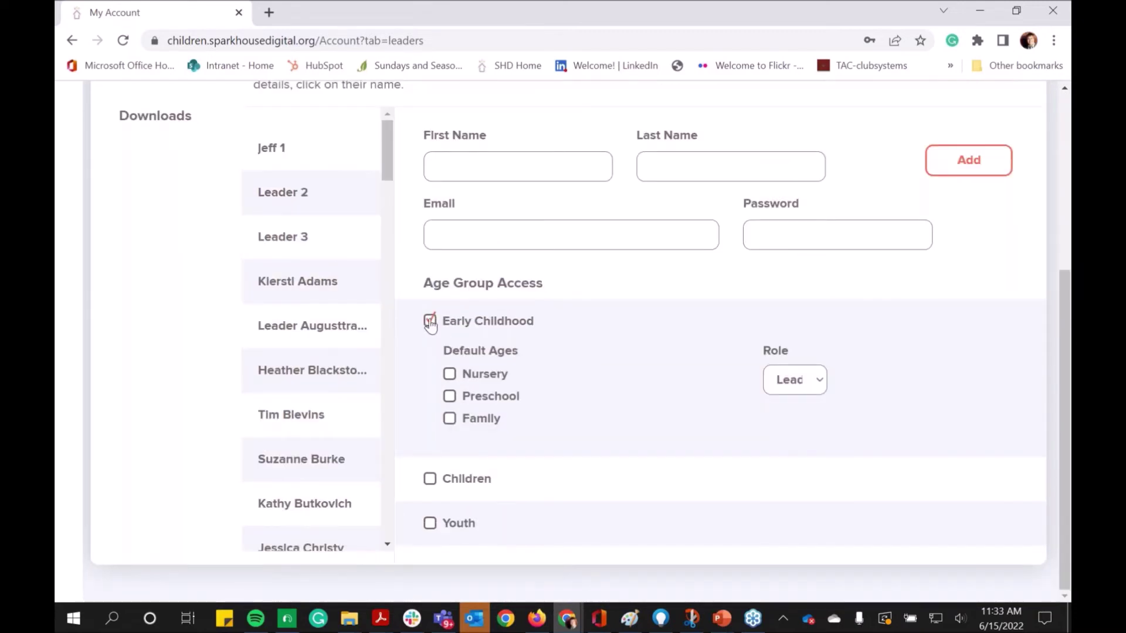
left_click(437, 329)
left_click(430, 335)
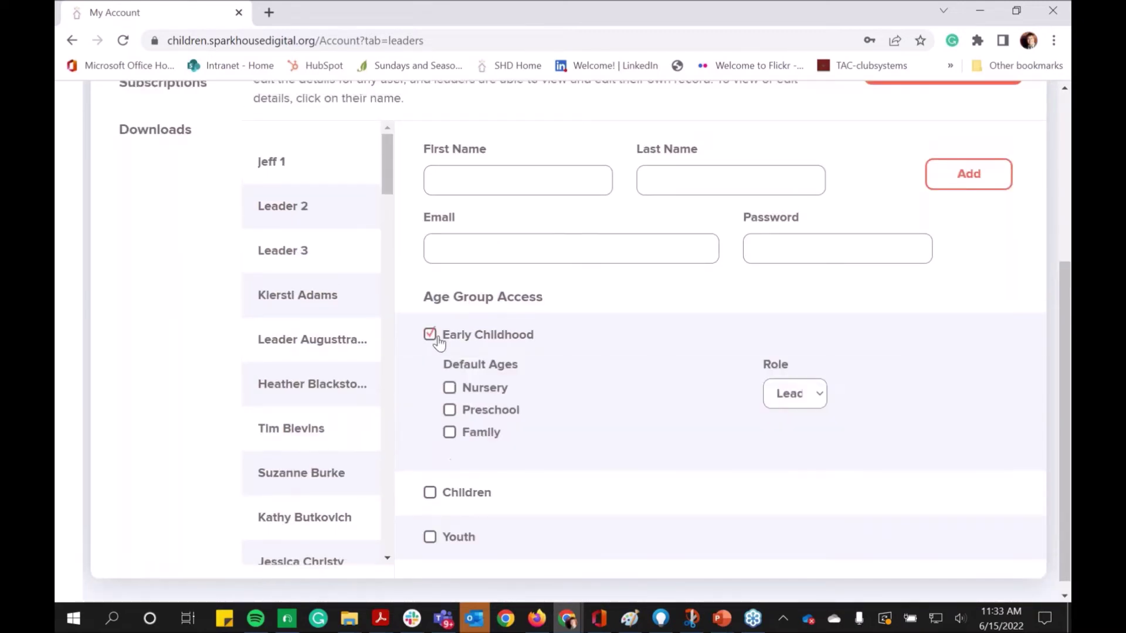
Select Nursery, Preschool and Family as the Early Childhood default ages and show the available role choices.
left_click(449, 389)
left_click(450, 412)
left_click(471, 433)
left_click(819, 395)
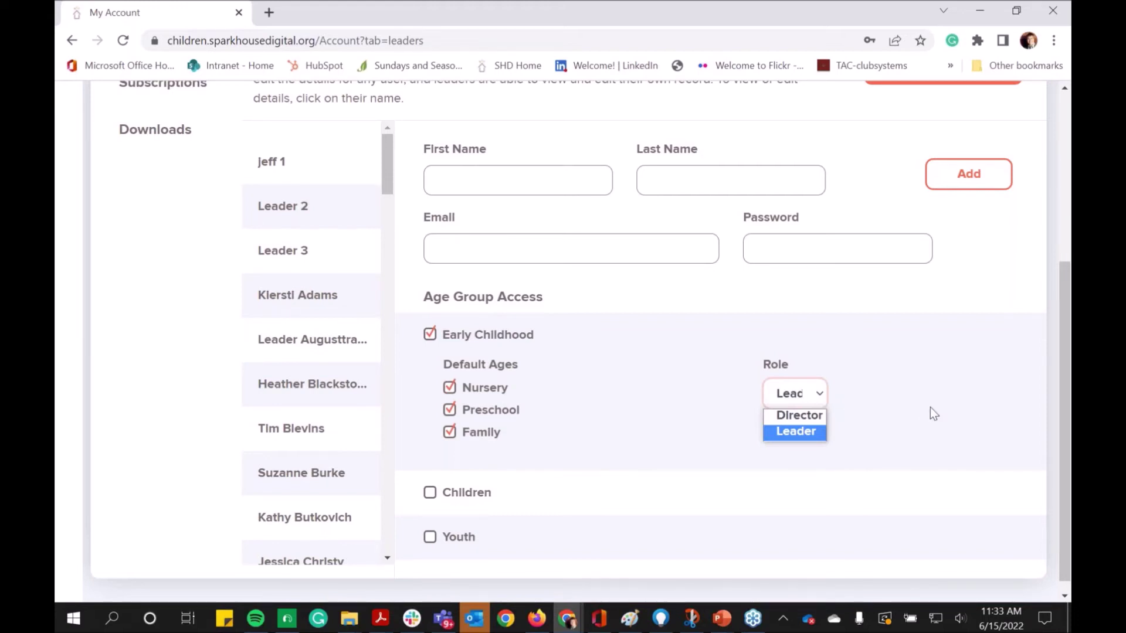
View the curriculum planner's date selection step, and review the June 2022 lesson plans in the calendar's month view.
scroll(930, 407, "up", 4)
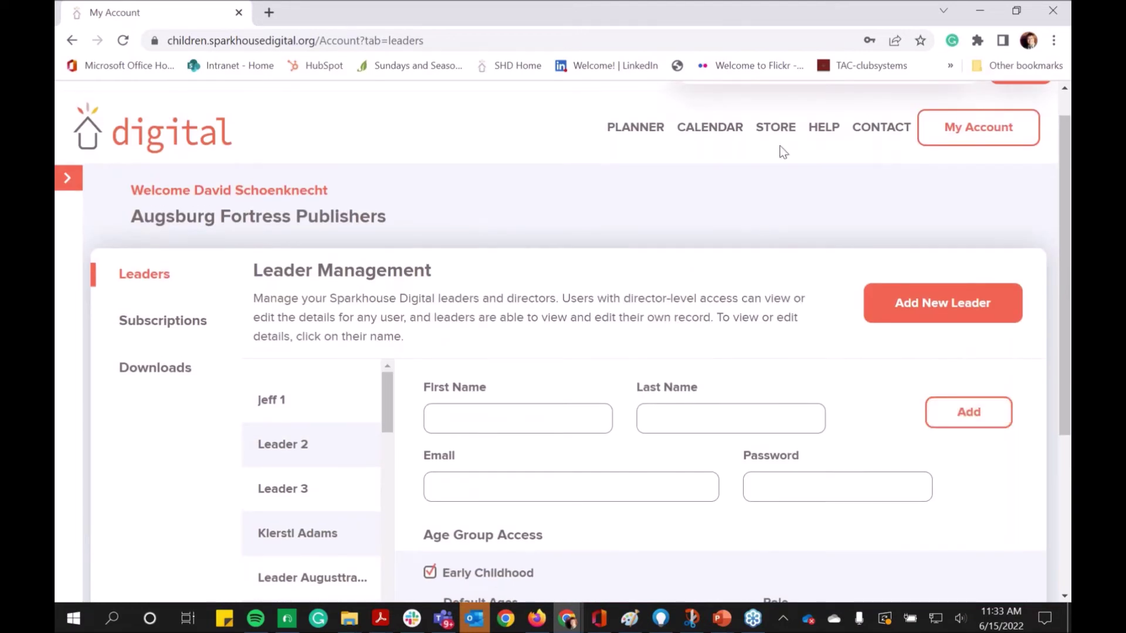
left_click(641, 134)
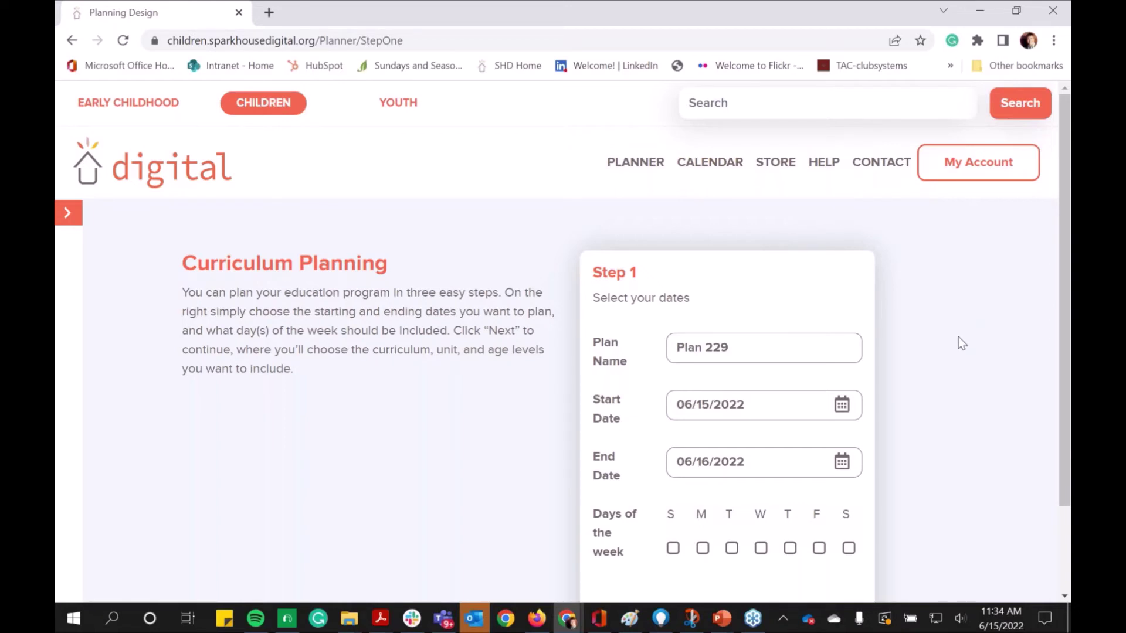
left_click(721, 171)
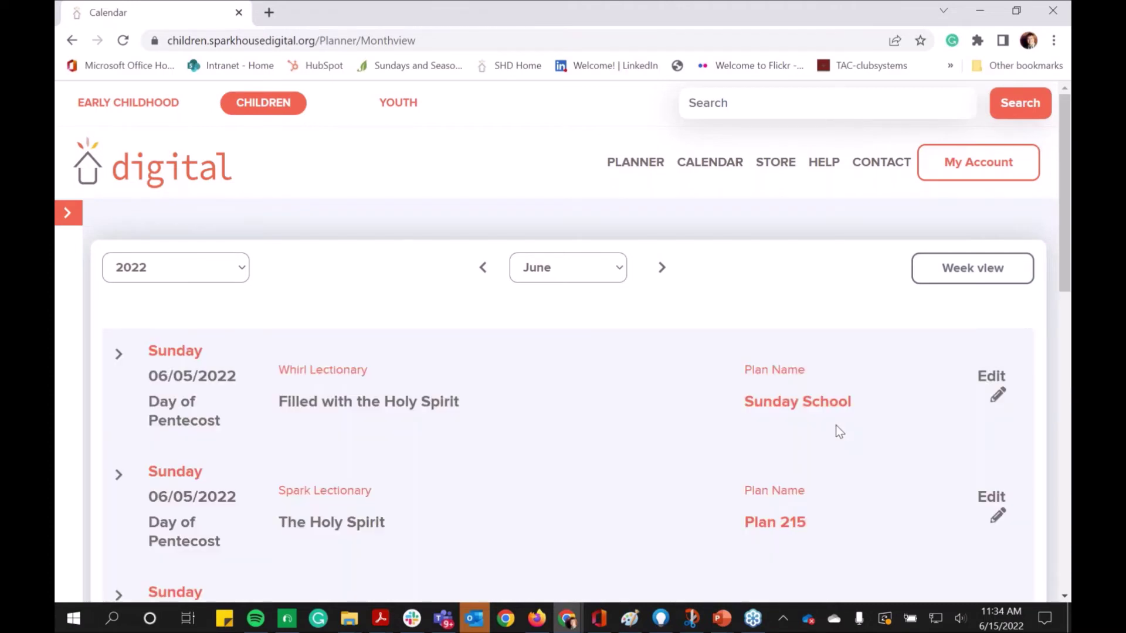
scroll(836, 424, "down", 5)
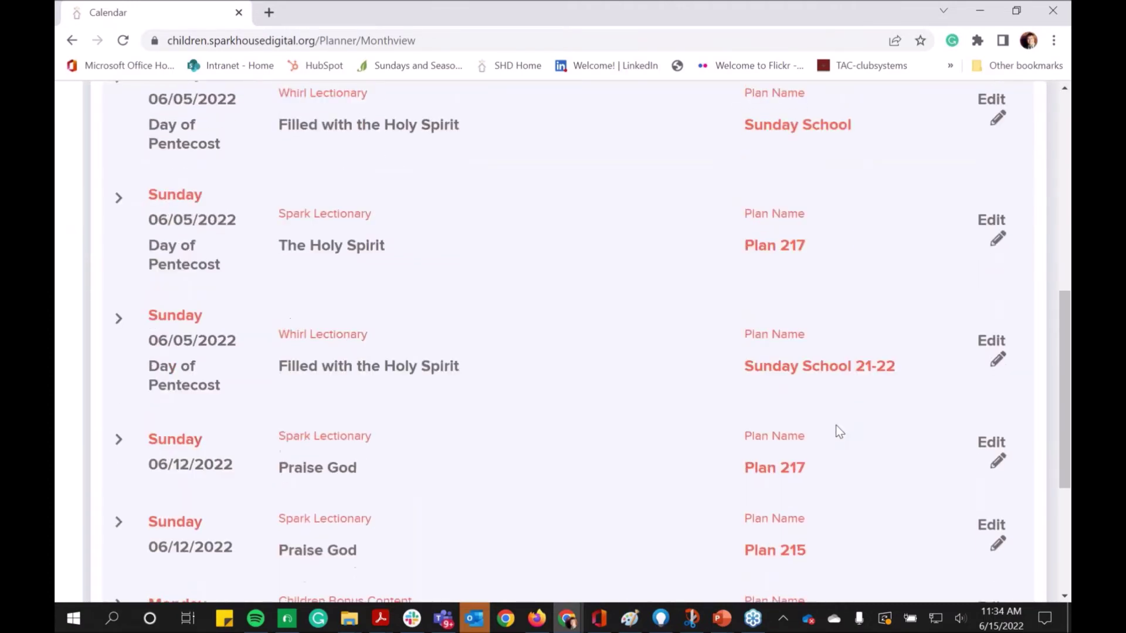
scroll(836, 427, "down", 1)
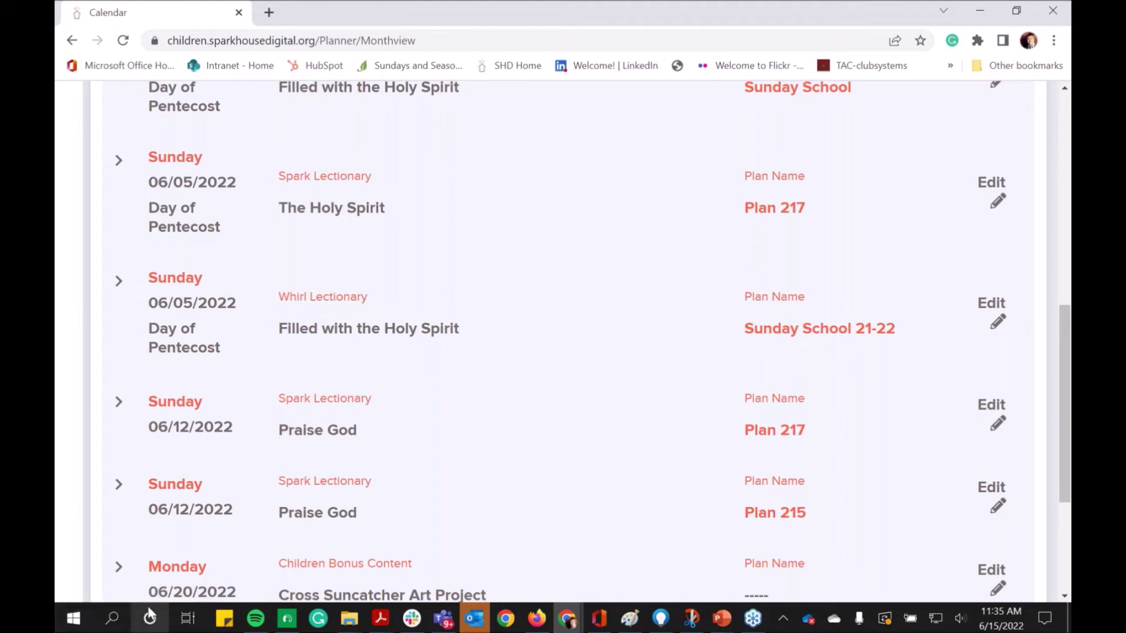
scroll(57, 539, "up", 2)
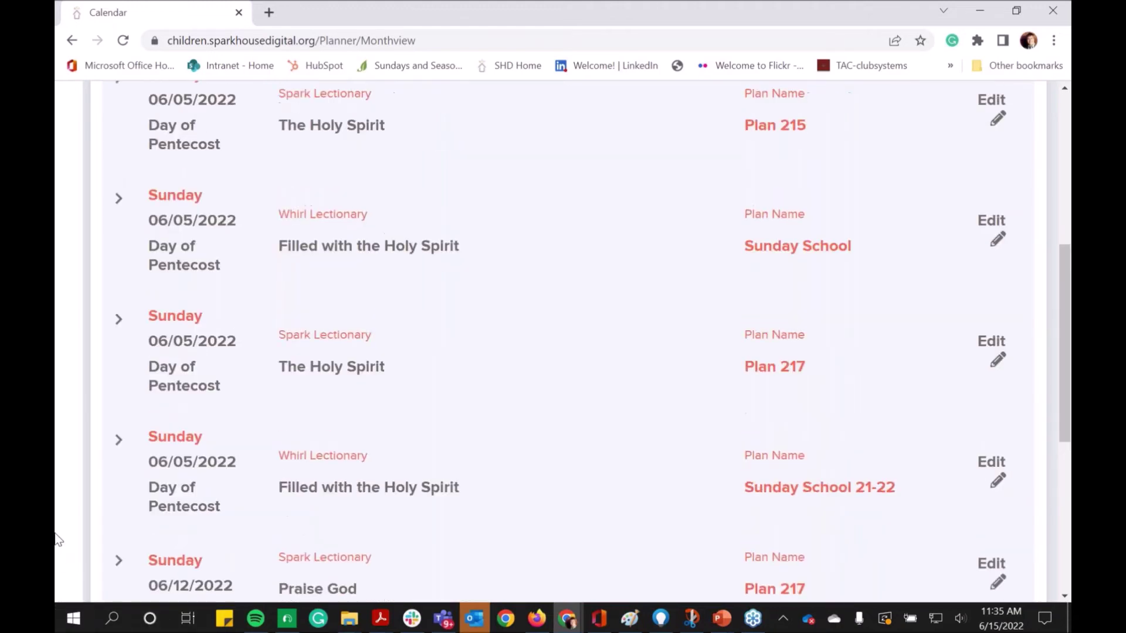
scroll(57, 539, "up", 6)
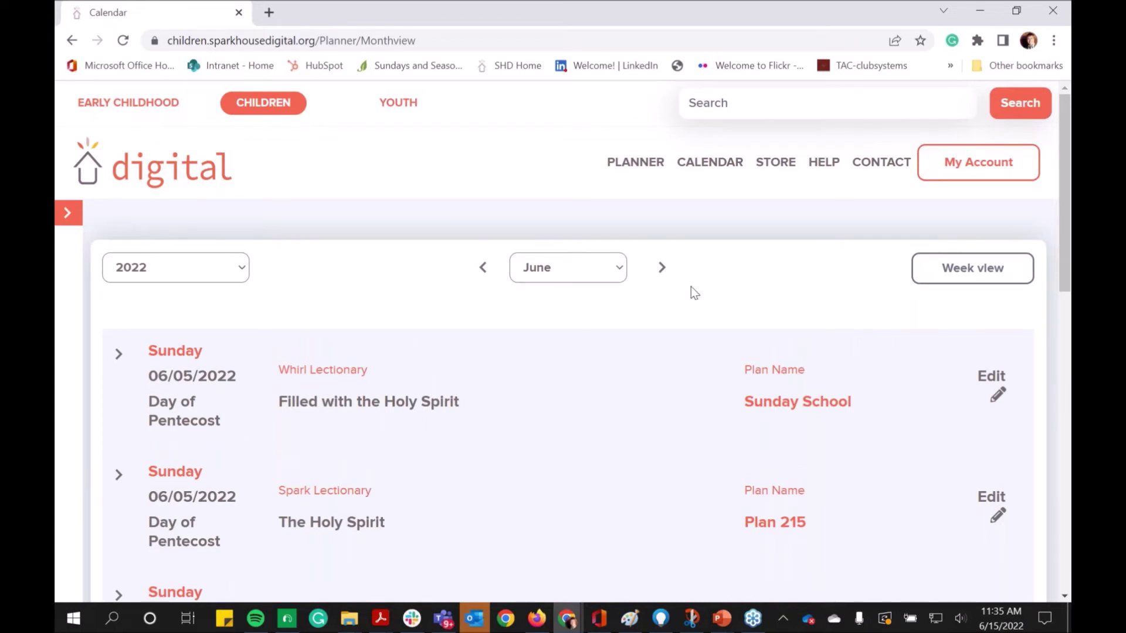
Return to the account's leader management page and look over the list of leaders.
left_click(992, 171)
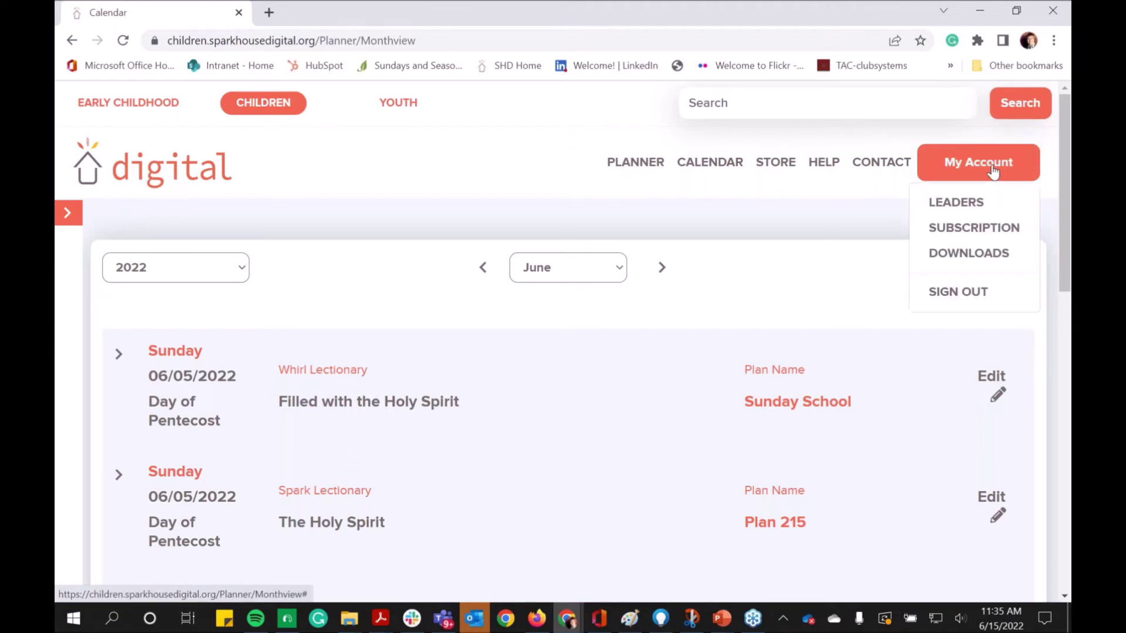
left_click(976, 210)
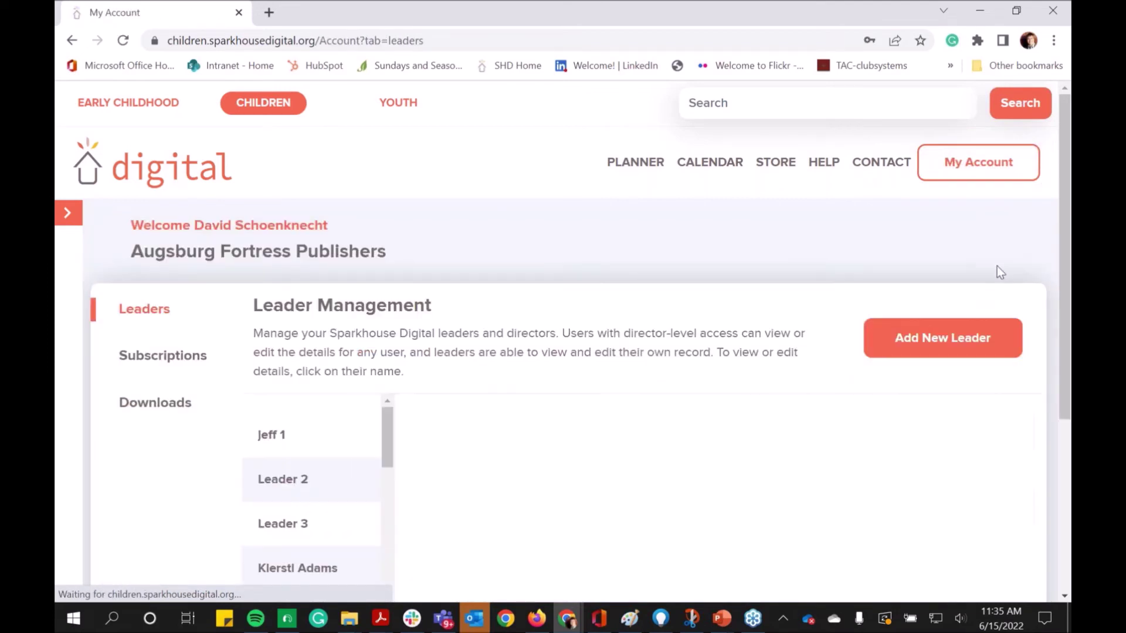
scroll(777, 512, "down", 4)
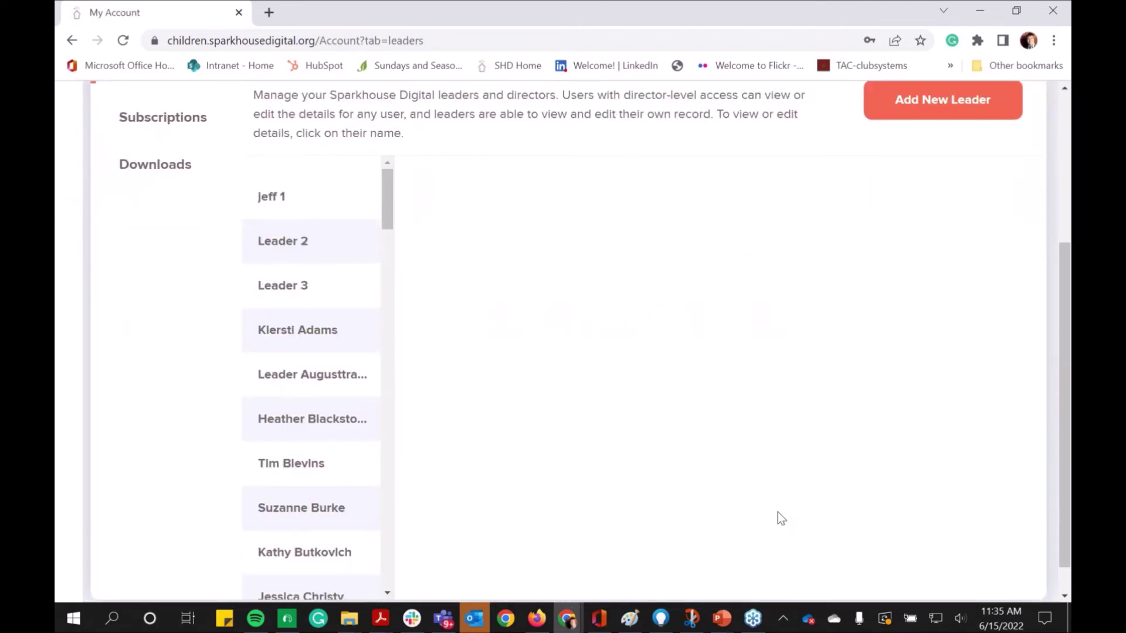
scroll(778, 511, "down", 1)
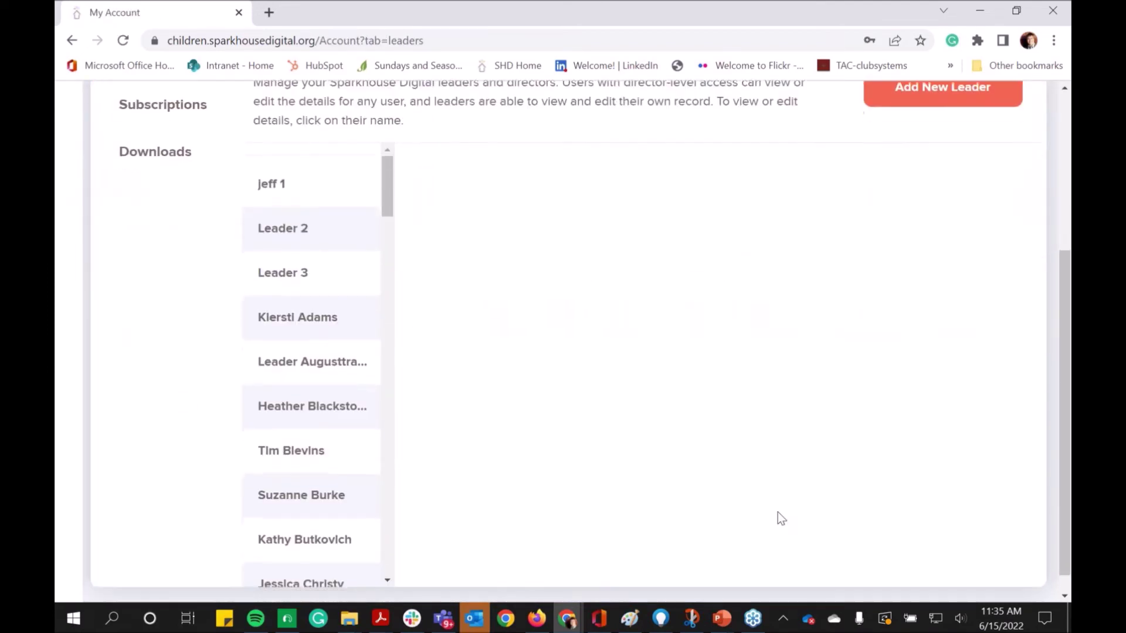
scroll(777, 511, "up", 2)
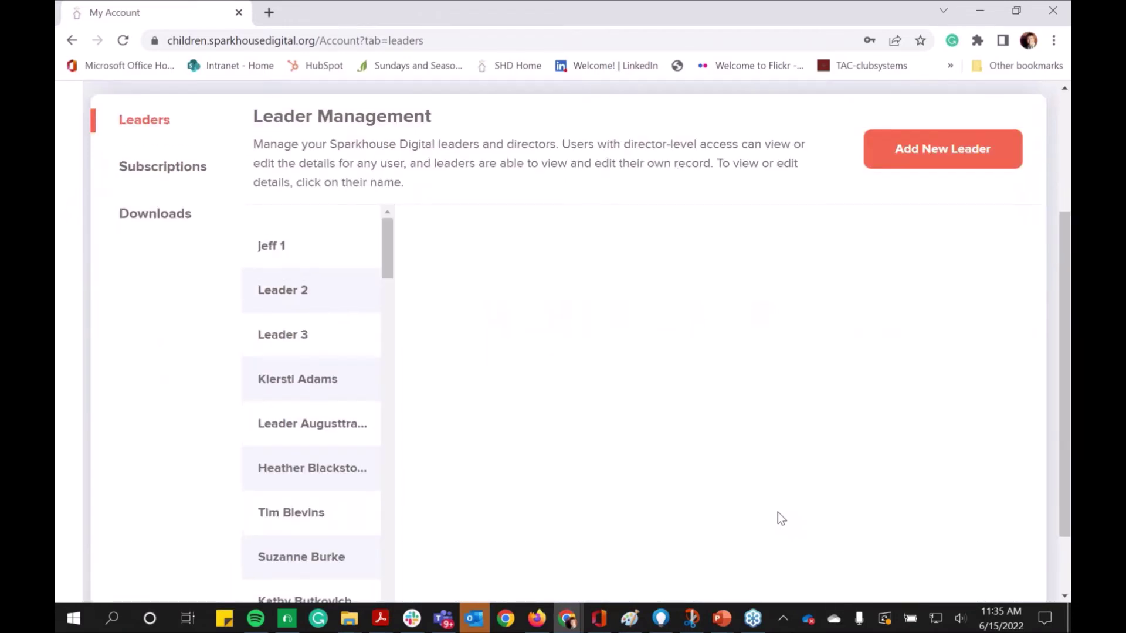
scroll(778, 514, "up", 1)
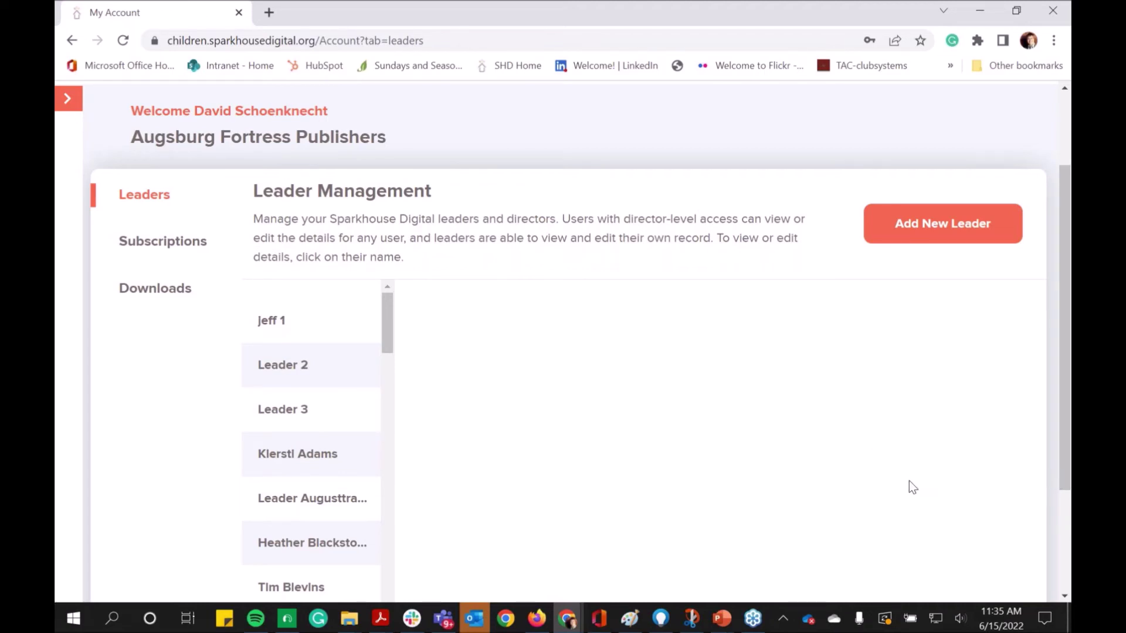
scroll(893, 431, "up", 1)
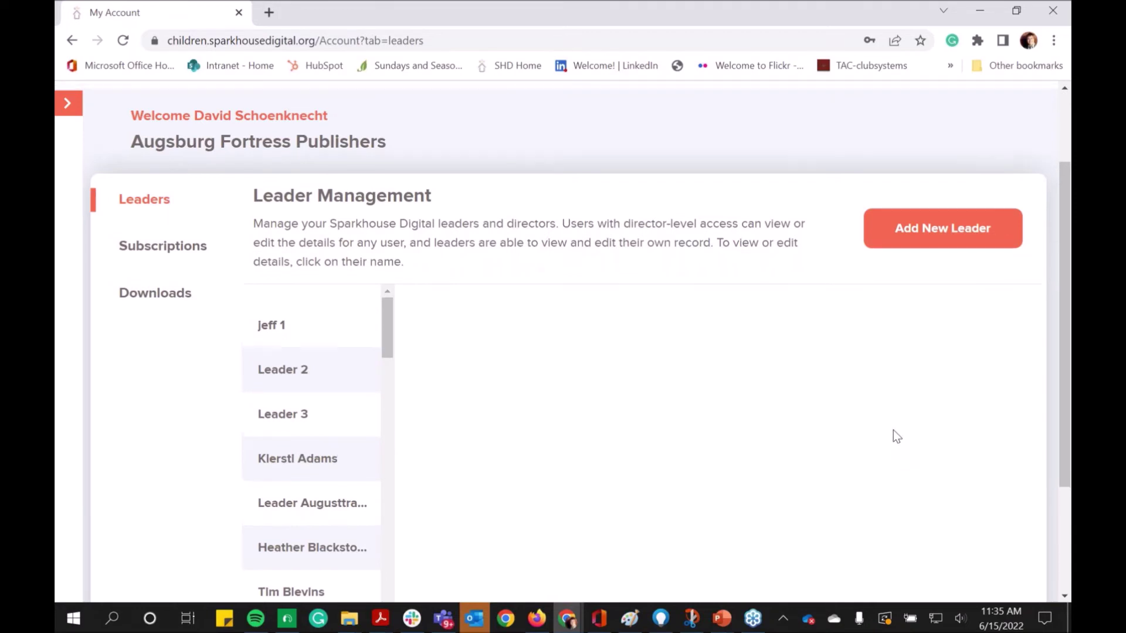
scroll(896, 436, "up", 2)
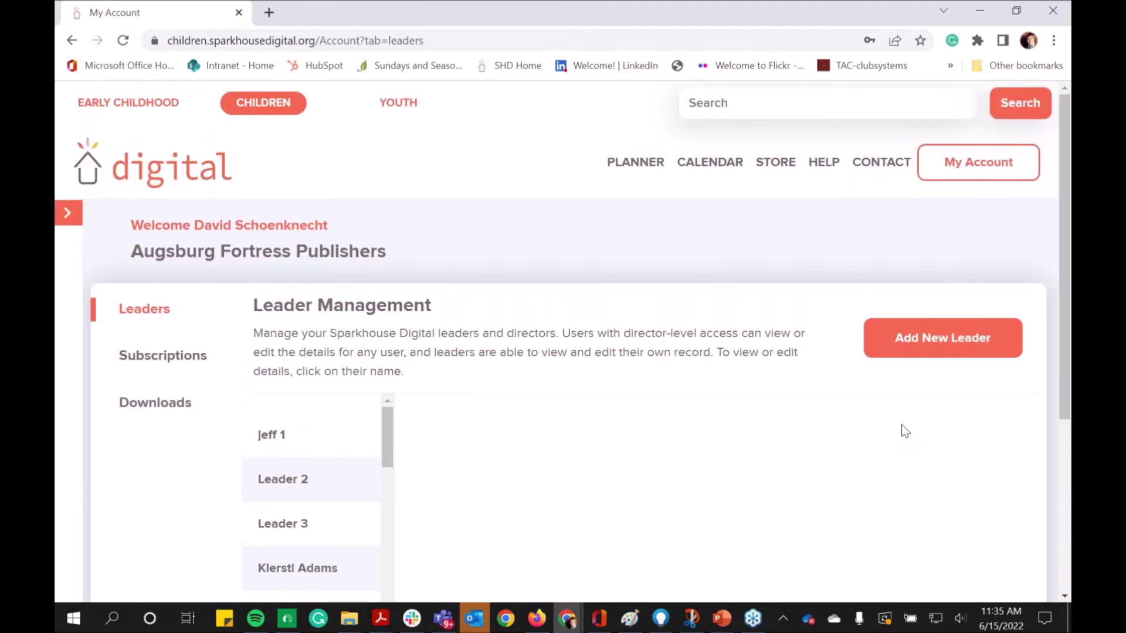
Open the account's recent downloads and review the downloaded files with their users and dates.
left_click(974, 171)
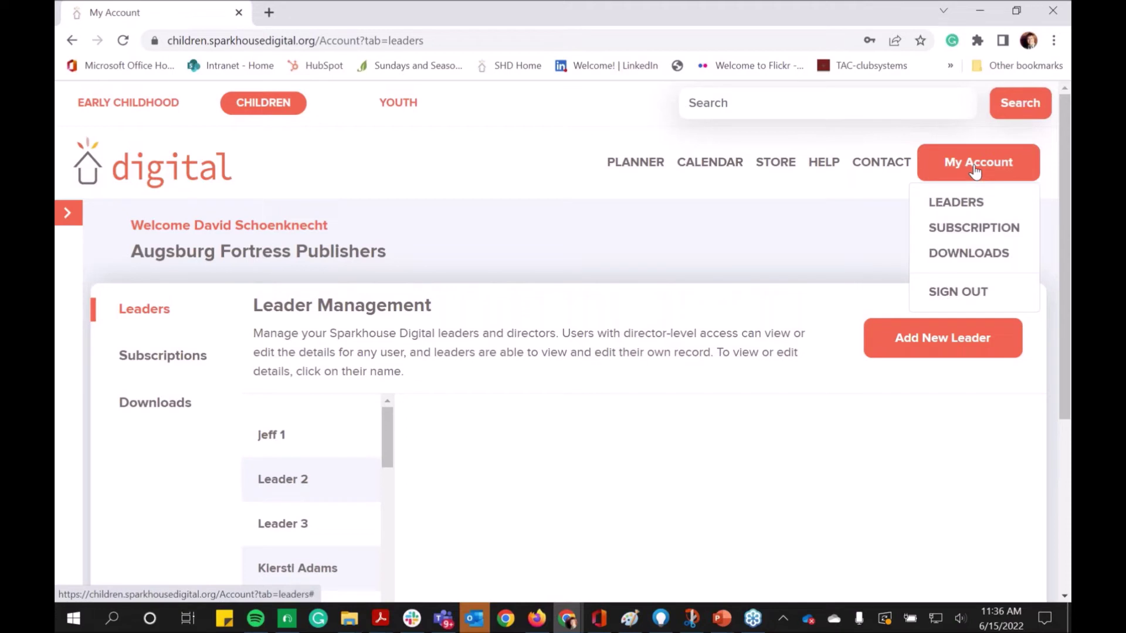
left_click(994, 257)
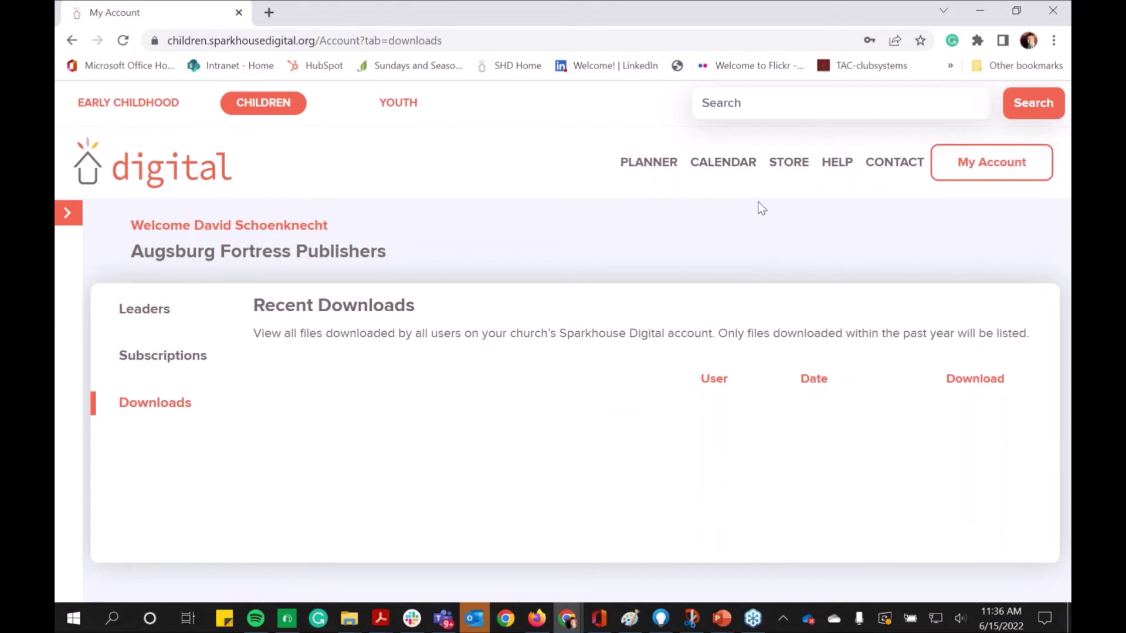
scroll(952, 285, "down", 4)
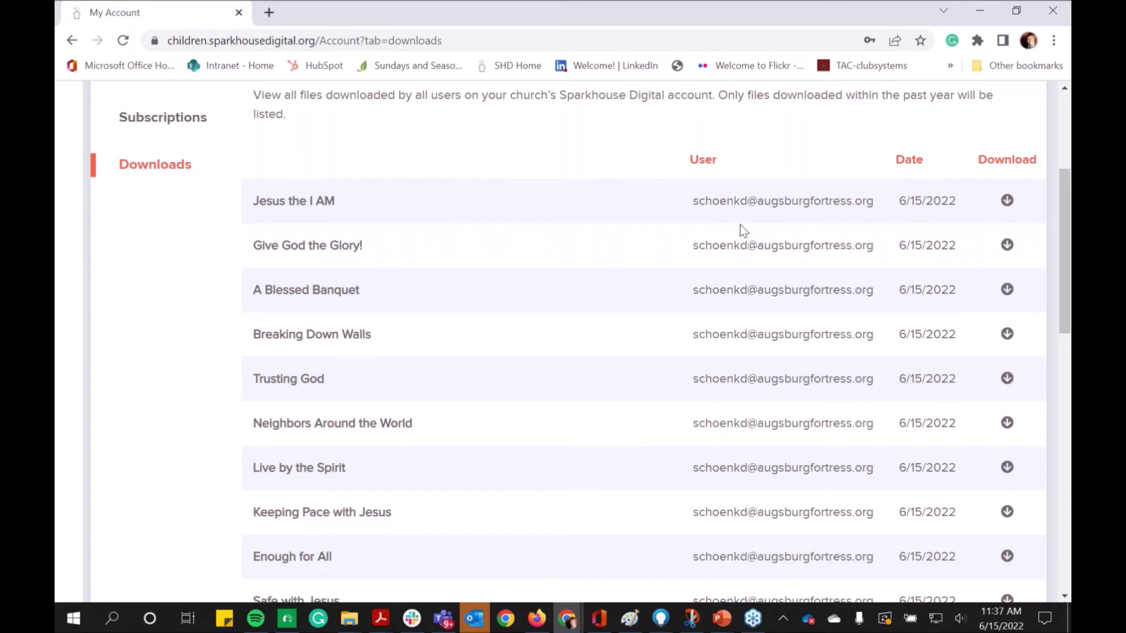
scroll(739, 226, "up", 4)
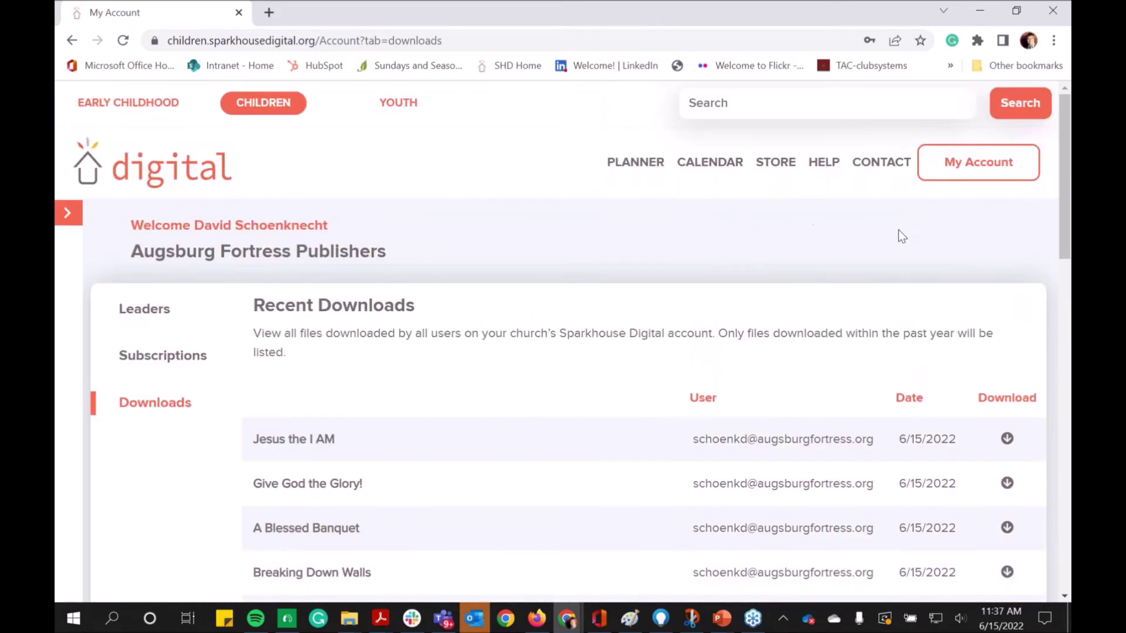
Open the subscription page of the account.
left_click(979, 176)
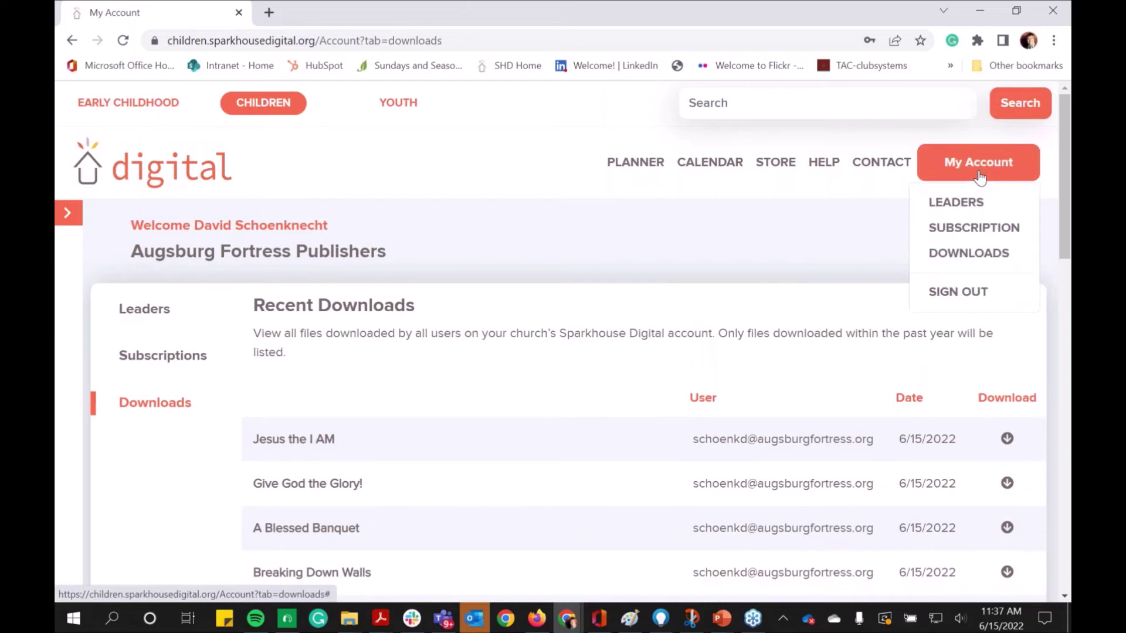
left_click(984, 231)
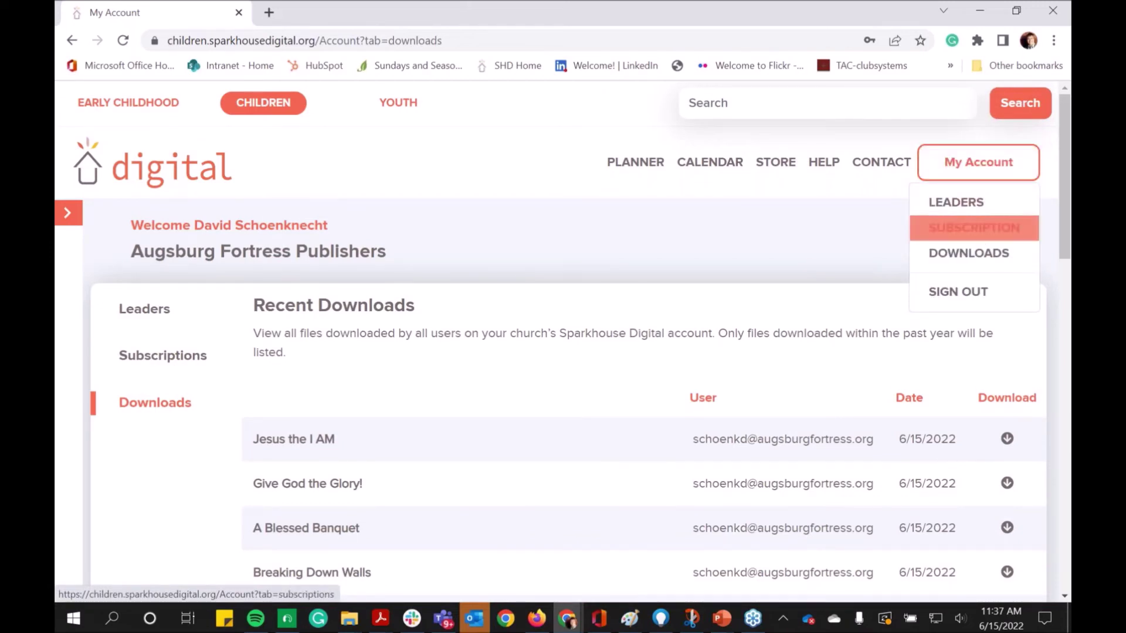